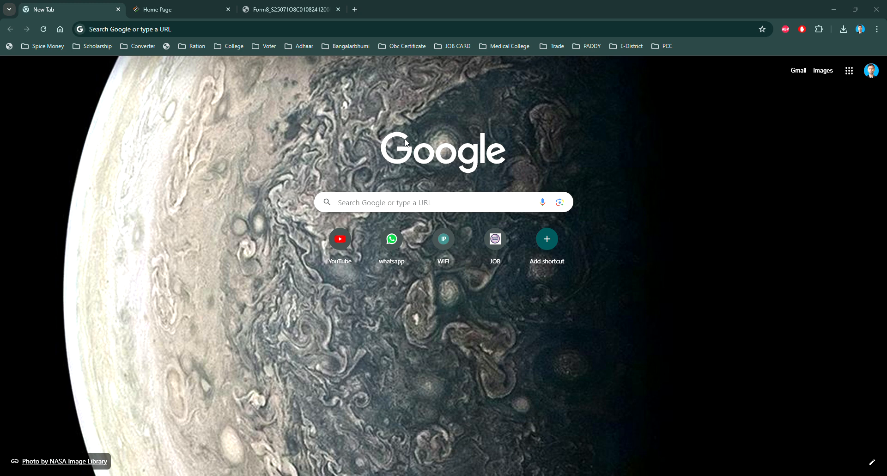
- Switch Chrome to the tab showing the Voters' Service Portal home page
{"action": "left_click", "coordinate": [206, 10]}
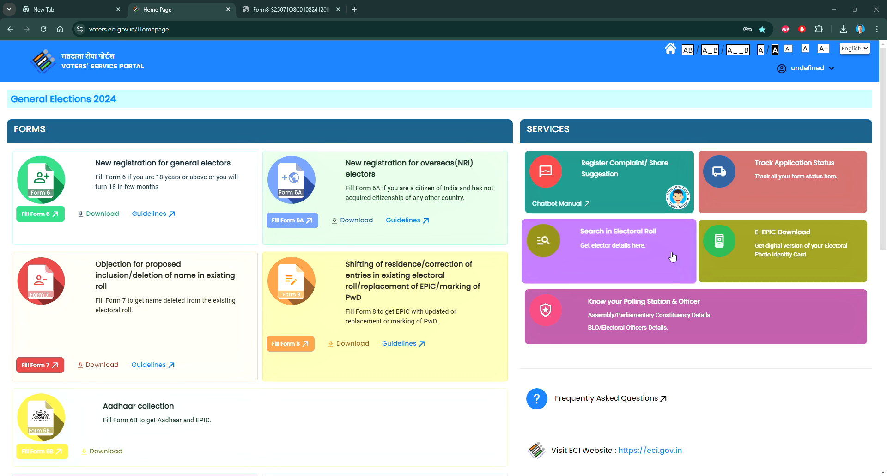
- Choose Fill Form 8 from the Form 8 card on the portal home page
{"action": "left_click", "coordinate": [291, 344]}
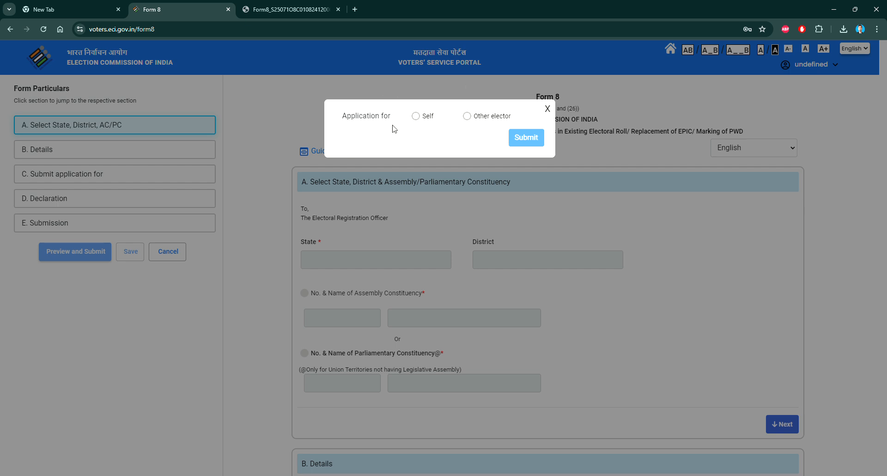
- Choose Other elector, enter the elector's EPIC number, and submit the lookup
{"action": "left_click", "coordinate": [467, 116]}
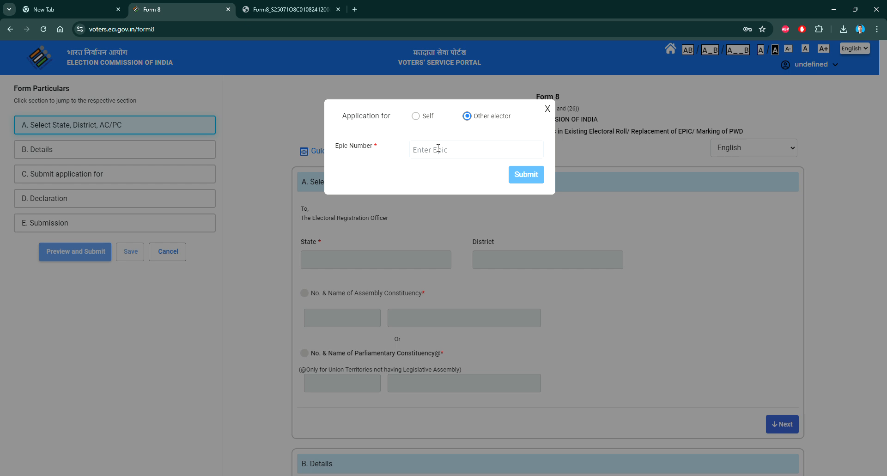
{"action": "left_click", "coordinate": [438, 148]}
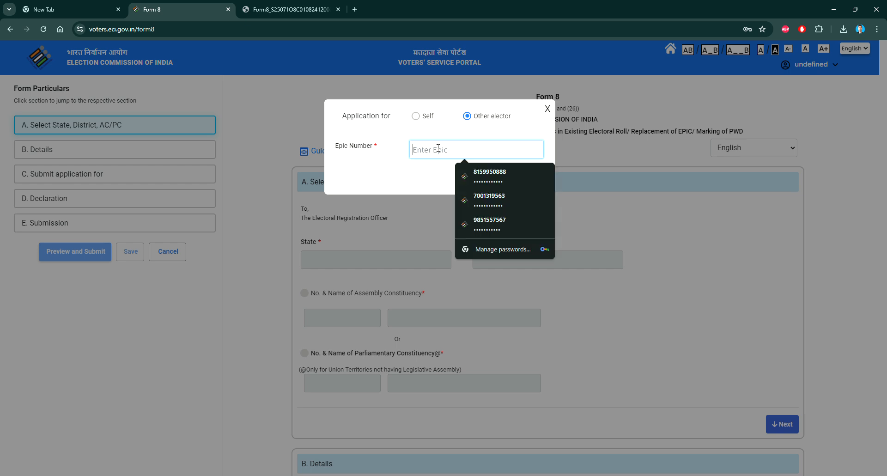
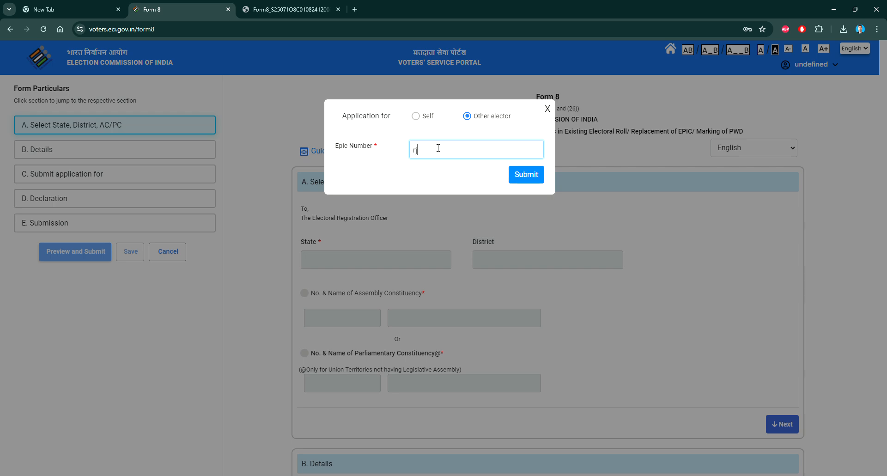
{"action": "left_click", "coordinate": [531, 178]}
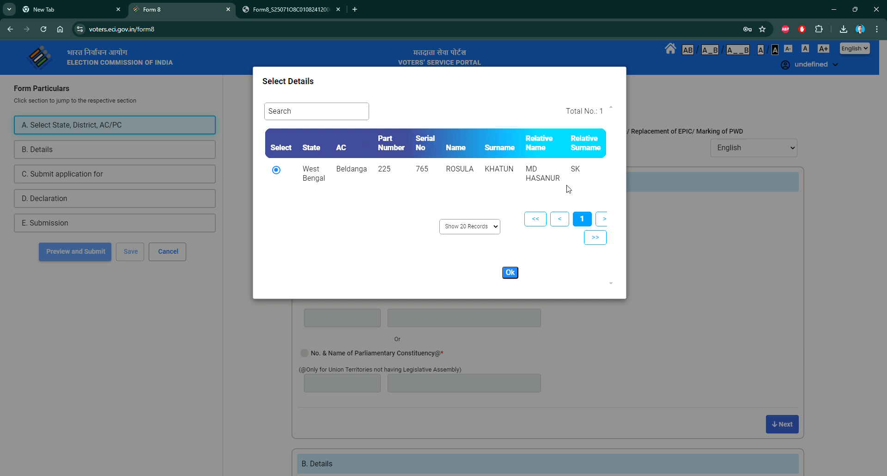
- Confirm the matching record and choose Correction of Entries in Existing Electoral Roll
{"action": "left_click", "coordinate": [510, 273]}
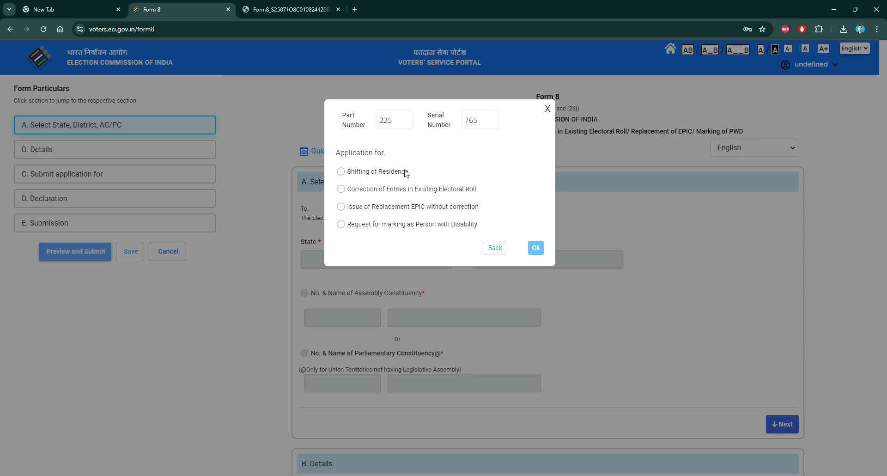
{"action": "left_click", "coordinate": [342, 190]}
{"action": "left_click", "coordinate": [537, 248]}
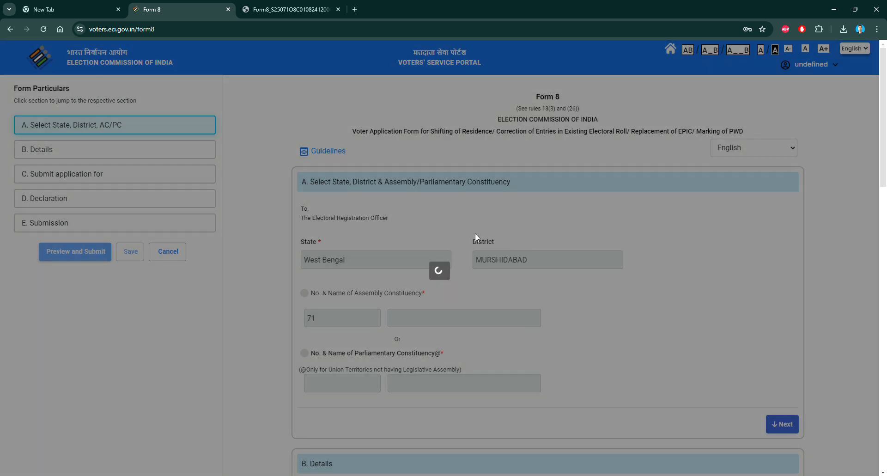
- Tick Photo in the Correction of Entries section so a photograph upload field appears
{"action": "scroll", "coordinate": [493, 245], "scroll_direction": "down", "scroll_amount": 3}
{"action": "scroll", "coordinate": [493, 245], "scroll_direction": "down", "scroll_amount": 5}
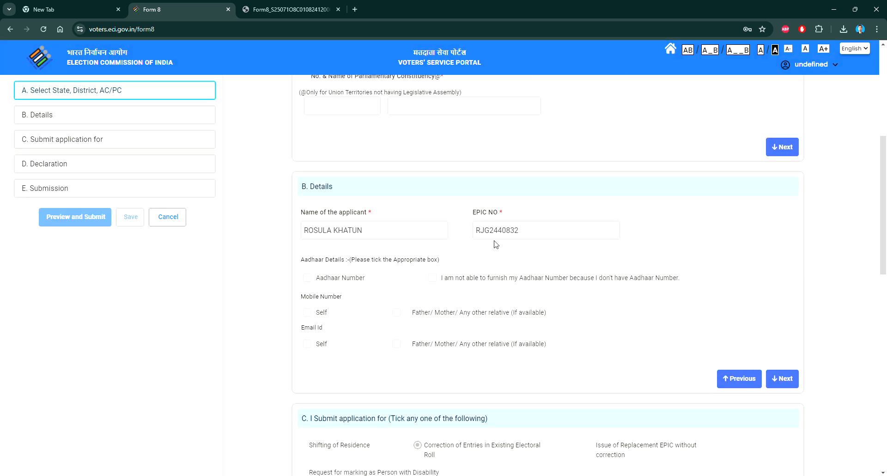
{"action": "scroll", "coordinate": [494, 244], "scroll_direction": "down", "scroll_amount": 5}
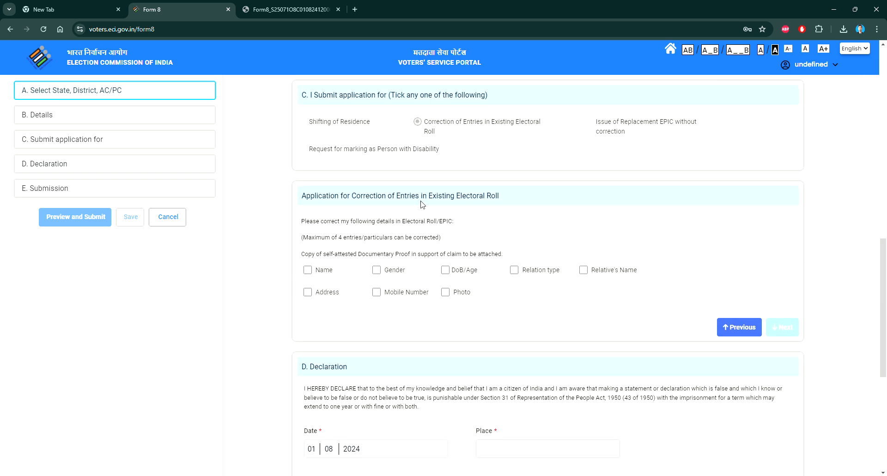
{"action": "scroll", "coordinate": [490, 210], "scroll_direction": "down", "scroll_amount": 1}
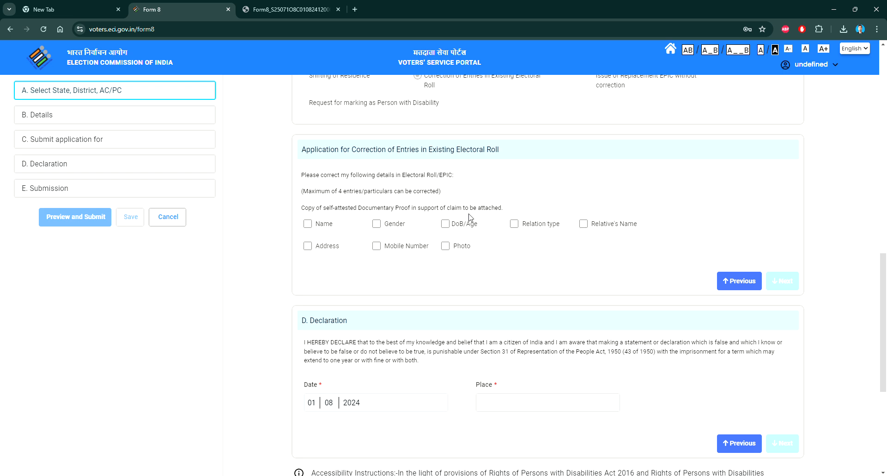
{"action": "left_click", "coordinate": [445, 246]}
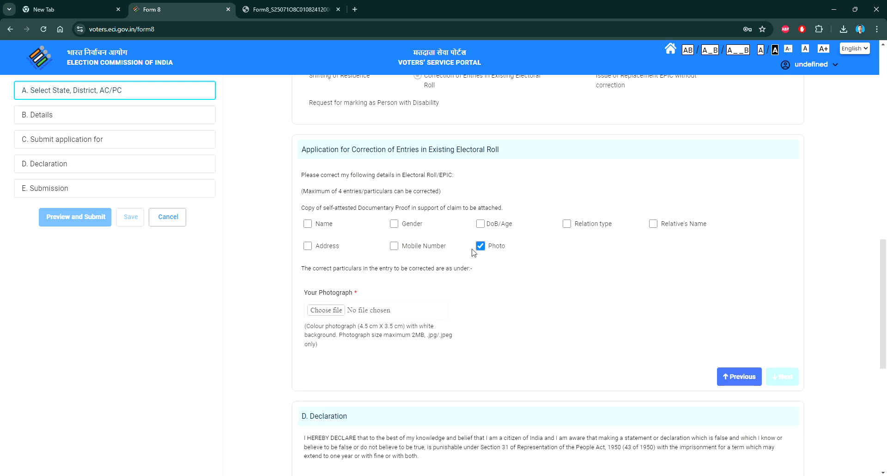
{"action": "scroll", "coordinate": [458, 270], "scroll_direction": "down", "scroll_amount": 1}
{"action": "scroll", "coordinate": [459, 273], "scroll_direction": "down", "scroll_amount": 1}
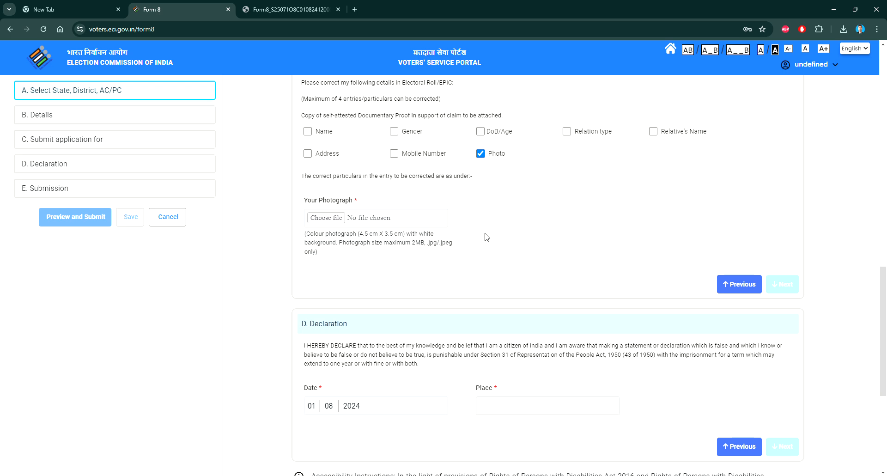
- Upload and crop the elector's photo from the Desktop, pass face detection, and finish section C
{"action": "left_click", "coordinate": [341, 217]}
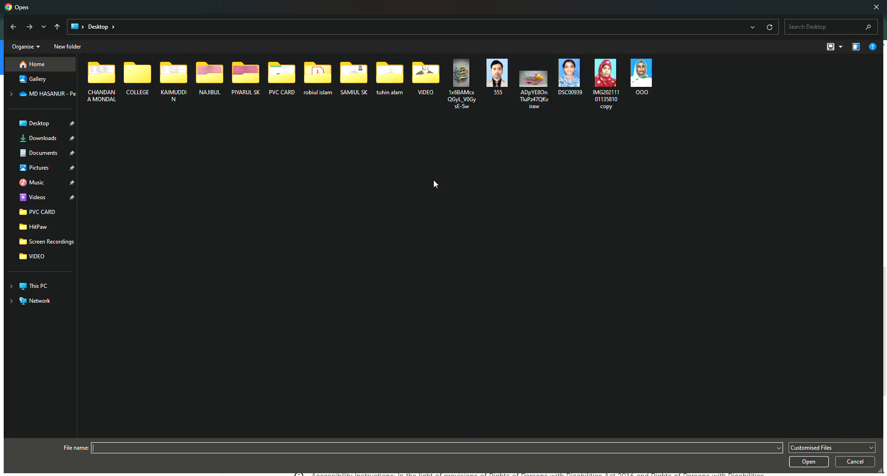
{"action": "double_click", "coordinate": [606, 74]}
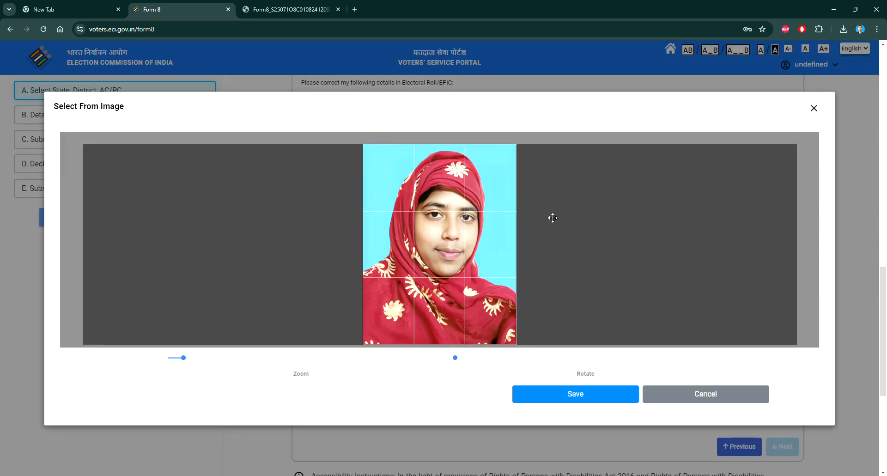
{"action": "left_click", "coordinate": [576, 394]}
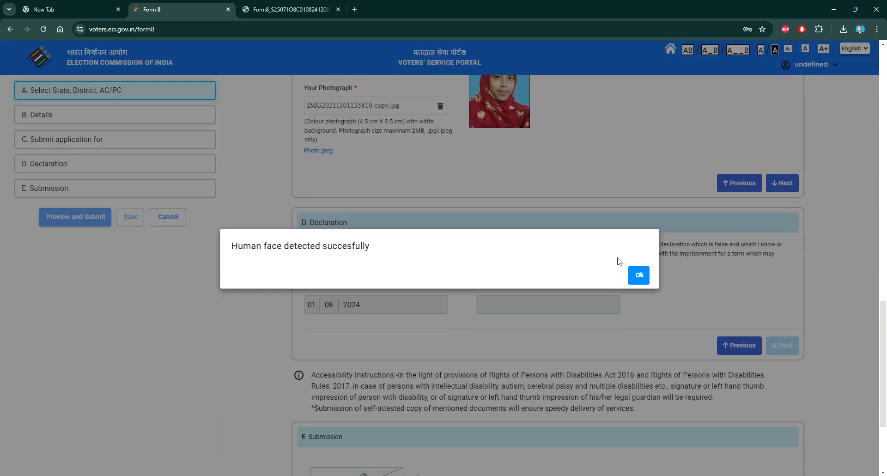
{"action": "left_click", "coordinate": [640, 275]}
{"action": "scroll", "coordinate": [600, 240], "scroll_direction": "down", "scroll_amount": 1}
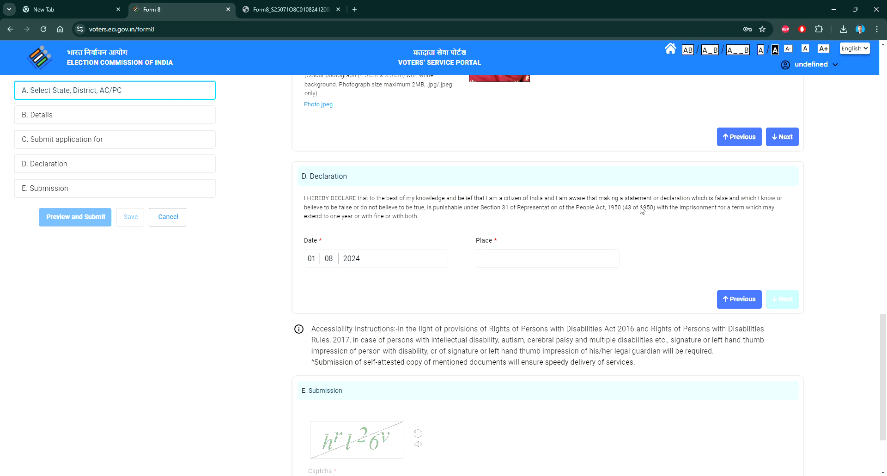
{"action": "left_click", "coordinate": [781, 139]}
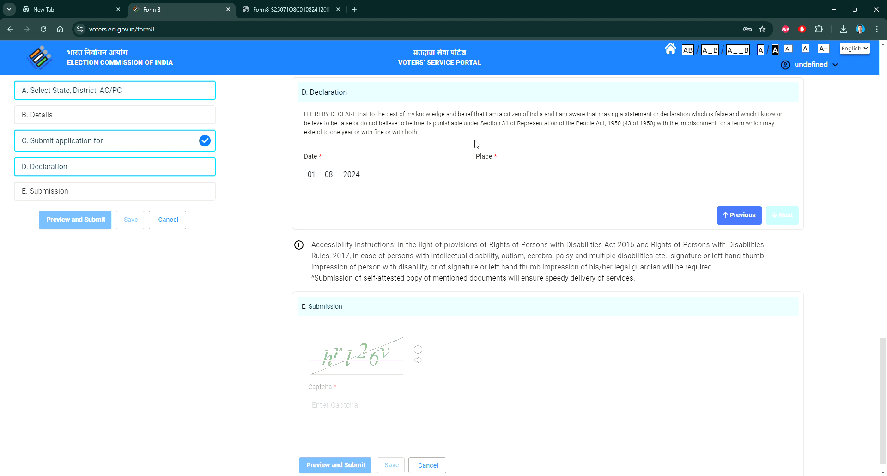
- Enter 'beldanga' as the declaration place, continue to section E, and type the captcha
{"action": "left_click", "coordinate": [505, 174]}
{"action": "type", "text": "b"}
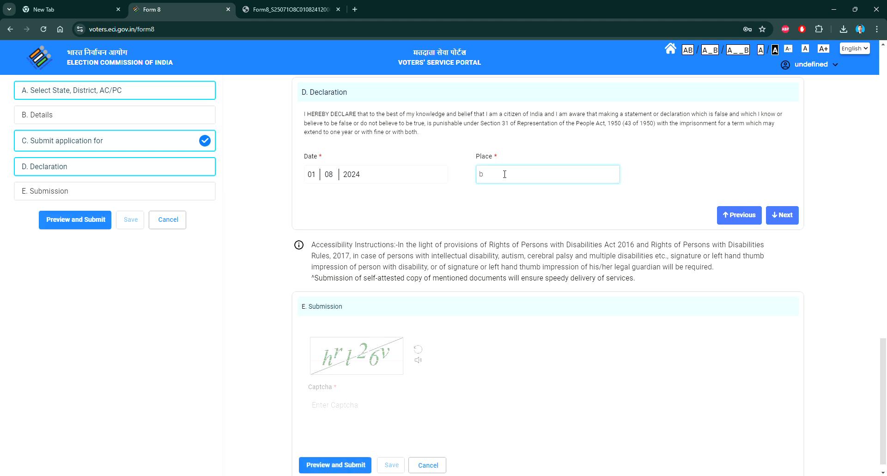
{"action": "type", "text": "eldanga"}
{"action": "left_click", "coordinate": [792, 219]}
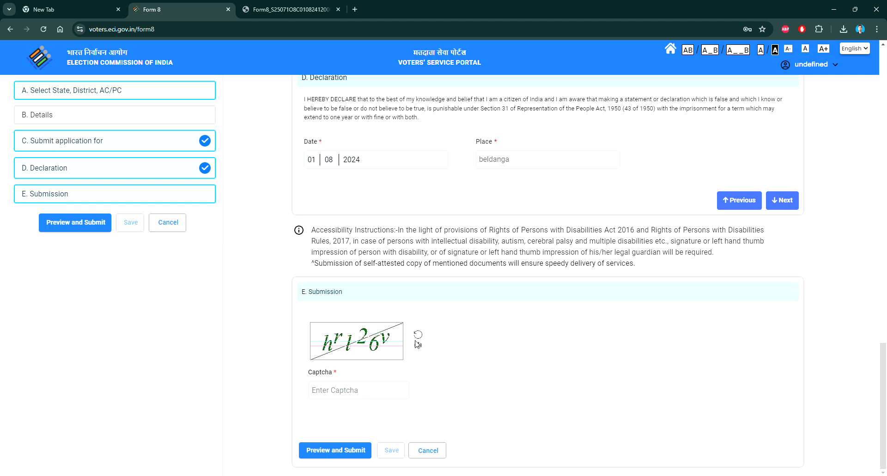
{"action": "left_click", "coordinate": [361, 394]}
{"action": "type", "text": "hr"}
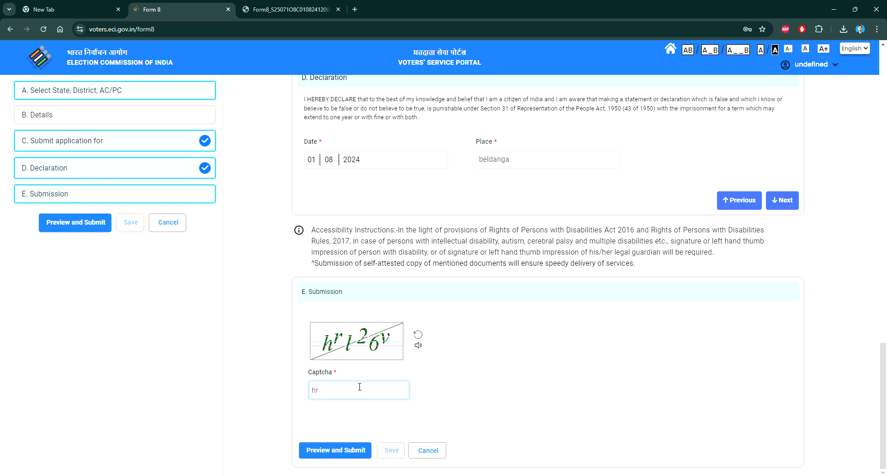
{"action": "type", "text": "l26v"}
- Open the Preview and Submit dialog and scroll through the whole Form 8 preview
{"action": "left_click", "coordinate": [338, 453]}
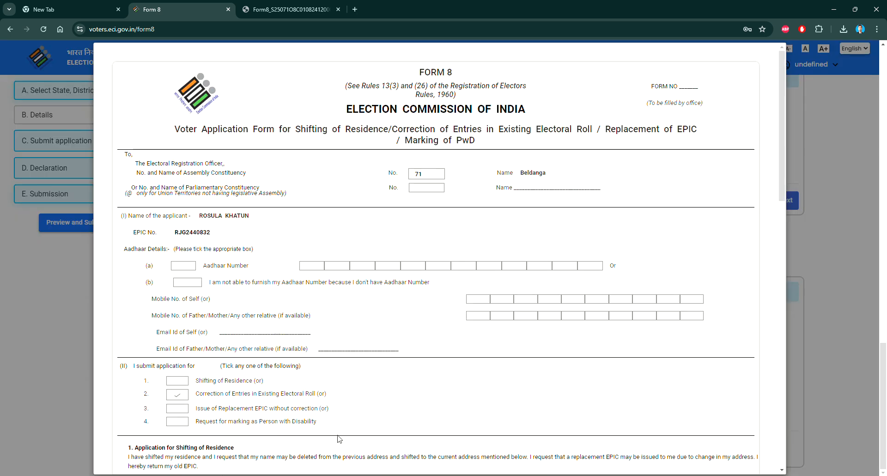
{"action": "scroll", "coordinate": [340, 439], "scroll_direction": "down", "scroll_amount": 3}
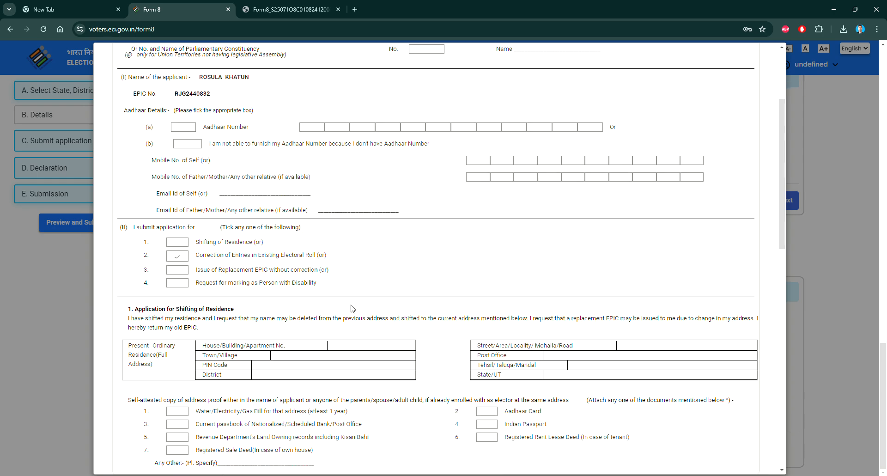
{"action": "scroll", "coordinate": [378, 304], "scroll_direction": "down", "scroll_amount": 15}
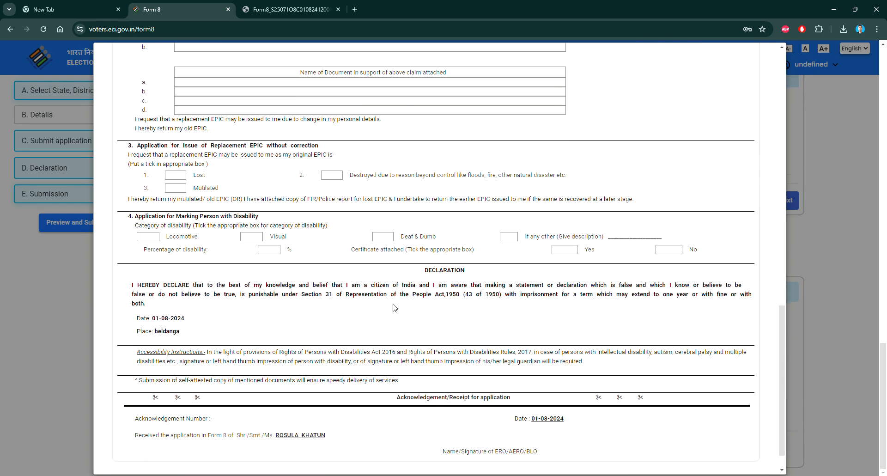
{"action": "scroll", "coordinate": [409, 329], "scroll_direction": "up", "scroll_amount": 5}
{"action": "scroll", "coordinate": [460, 351], "scroll_direction": "down", "scroll_amount": 5}
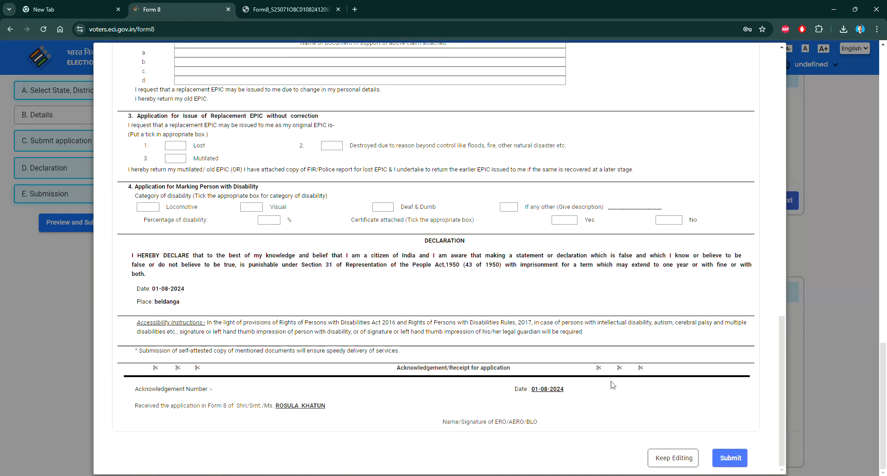
{"action": "scroll", "coordinate": [609, 385], "scroll_direction": "up", "scroll_amount": 4}
{"action": "scroll", "coordinate": [609, 385], "scroll_direction": "up", "scroll_amount": 15}
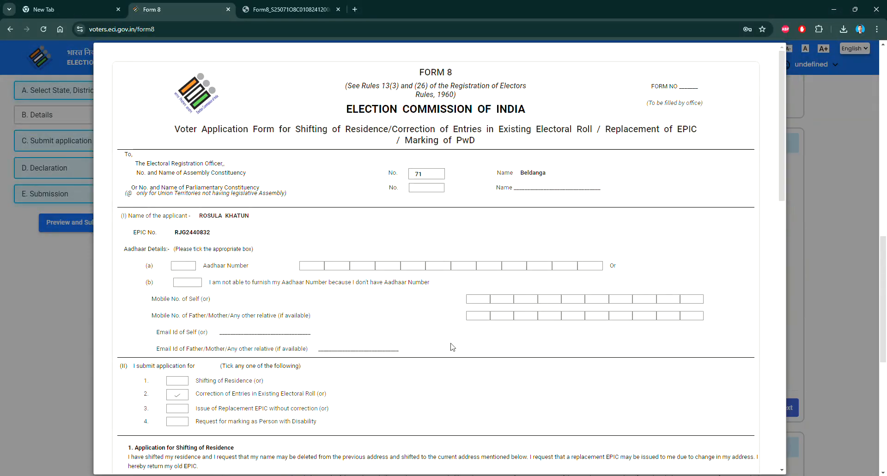
{"action": "left_click", "coordinate": [291, 10]}
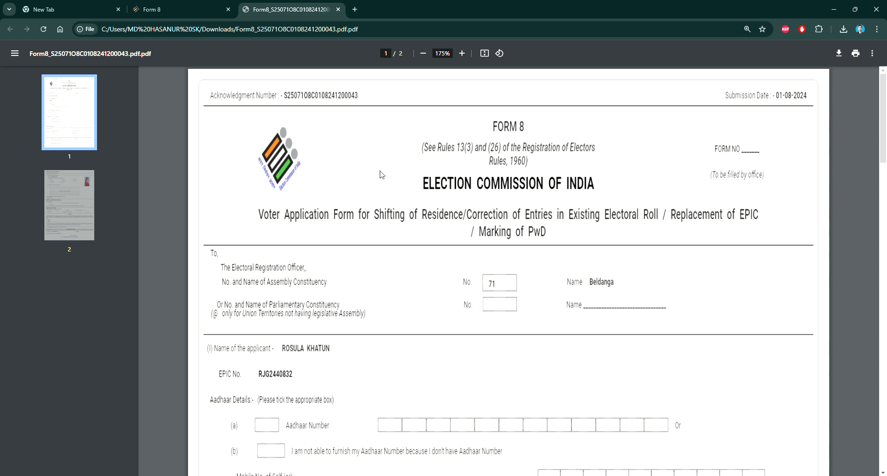
- Scroll the Form 8 acknowledgement PDF to confirm Correction of Entries is ticked
{"action": "scroll", "coordinate": [382, 175], "scroll_direction": "down", "scroll_amount": 9}
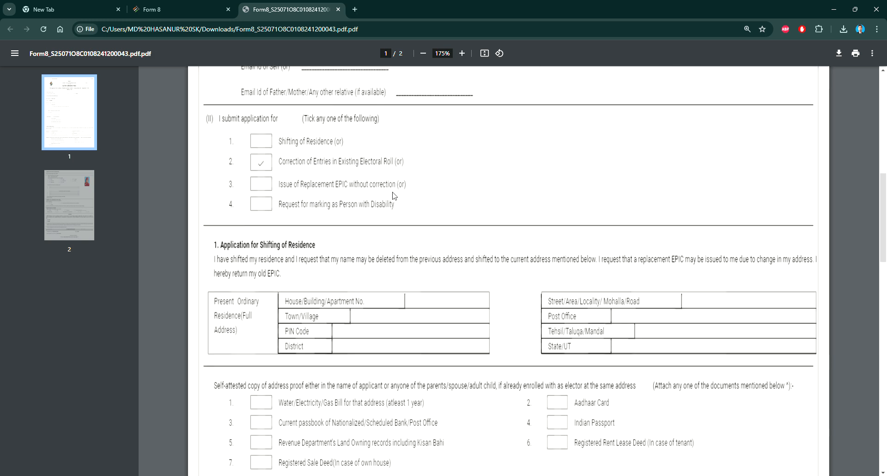